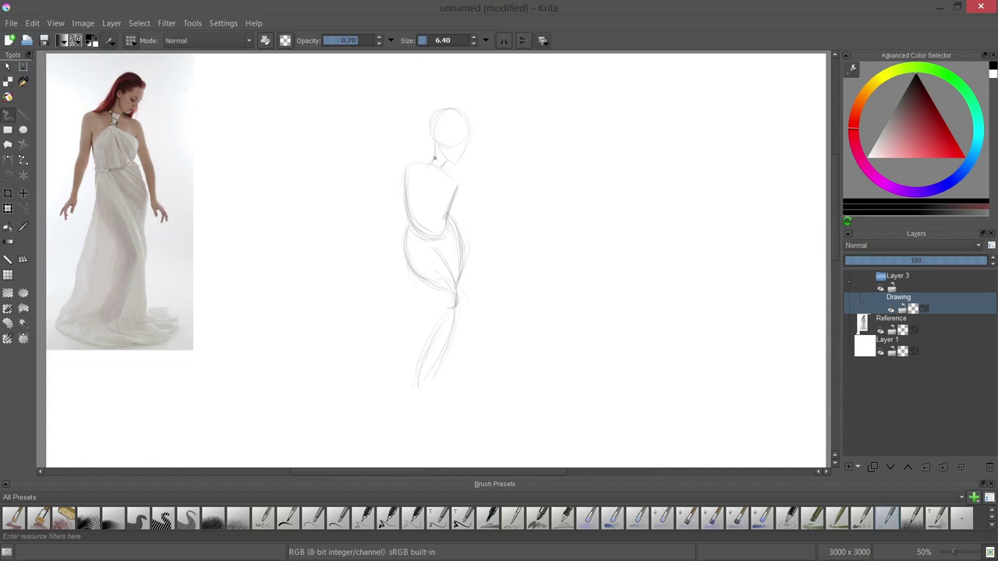
# Sketch the neck, shoulders and facial profile, and rough in the left arm and hand of the figure
pyautogui.moveTo(430, 163); pyautogui.dragTo(403, 171)
pyautogui.moveTo(443, 169)
pyautogui.mouseDown()
pyautogui.moveTo(458, 178)
pyautogui.moveTo(406, 182)
pyautogui.mouseUp()
pyautogui.moveTo(435, 144)
pyautogui.mouseDown()
pyautogui.moveTo(428, 164)
pyautogui.moveTo(436, 143)
pyautogui.moveTo(453, 162)
pyautogui.mouseUp()
pyautogui.moveTo(470, 122); pyautogui.dragTo(468, 142)
pyautogui.moveTo(419, 161); pyautogui.dragTo(400, 164)
pyautogui.moveTo(386, 243)
pyautogui.mouseDown()
pyautogui.moveTo(372, 262)
pyautogui.moveTo(390, 216)
pyautogui.moveTo(377, 250)
pyautogui.mouseUp()
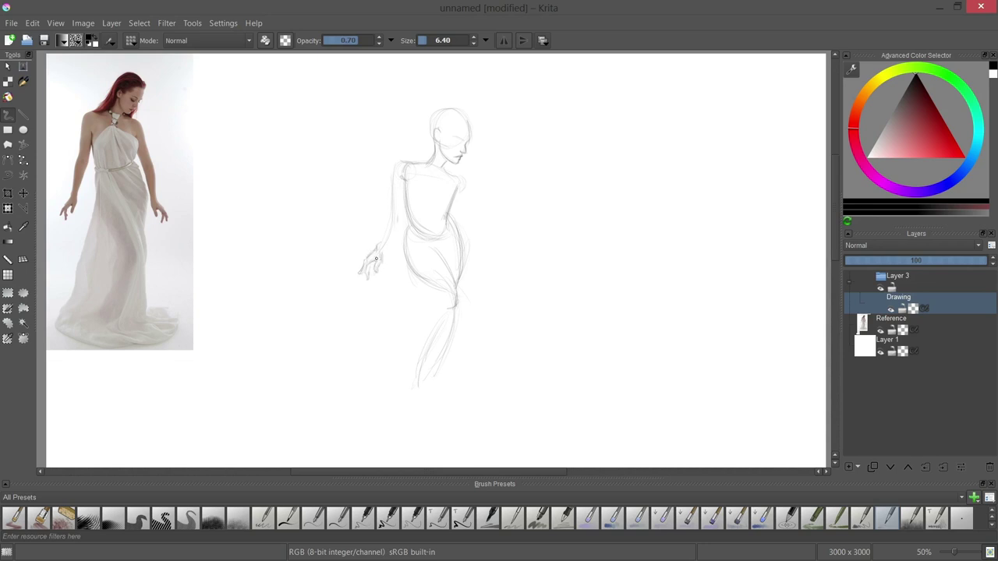
# Define the outlines of the figure's left arm, from the shoulder down to the fingers
pyautogui.moveTo(376, 258); pyautogui.dragTo(378, 266)
pyautogui.moveTo(386, 218); pyautogui.dragTo(374, 251)
pyautogui.moveTo(402, 213); pyautogui.dragTo(384, 250)
pyautogui.moveTo(405, 163)
pyautogui.mouseDown()
pyautogui.moveTo(392, 164)
pyautogui.moveTo(390, 208)
pyautogui.mouseUp()
pyautogui.moveTo(406, 180); pyautogui.dragTo(400, 221)
pyautogui.moveTo(405, 181); pyautogui.dragTo(414, 276)
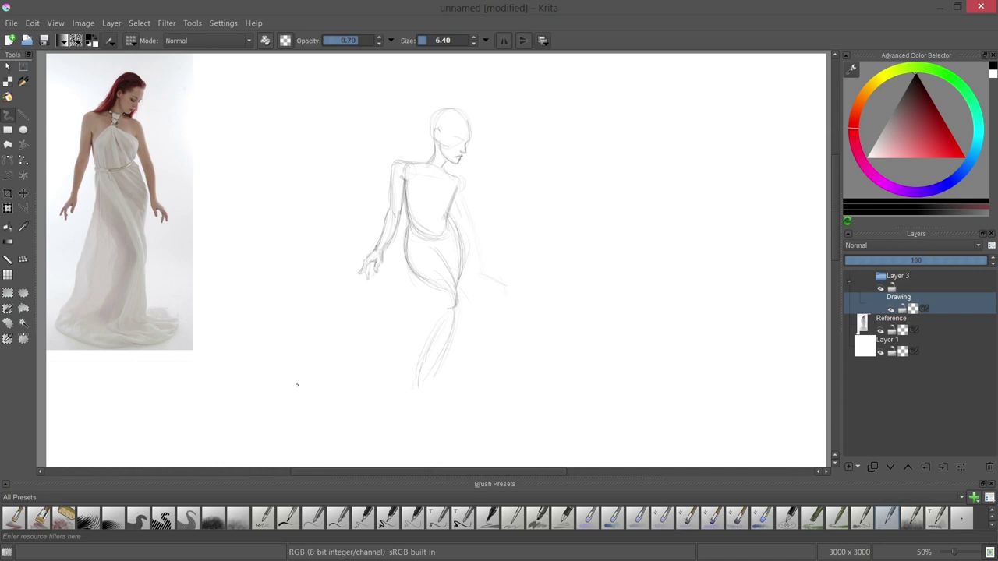
# Sketch the right arm with its hand, and firm up the outlines of the thigh and lower legs
pyautogui.moveTo(466, 187)
pyautogui.mouseDown()
pyautogui.moveTo(478, 278)
pyautogui.moveTo(503, 288)
pyautogui.moveTo(502, 300)
pyautogui.mouseUp()
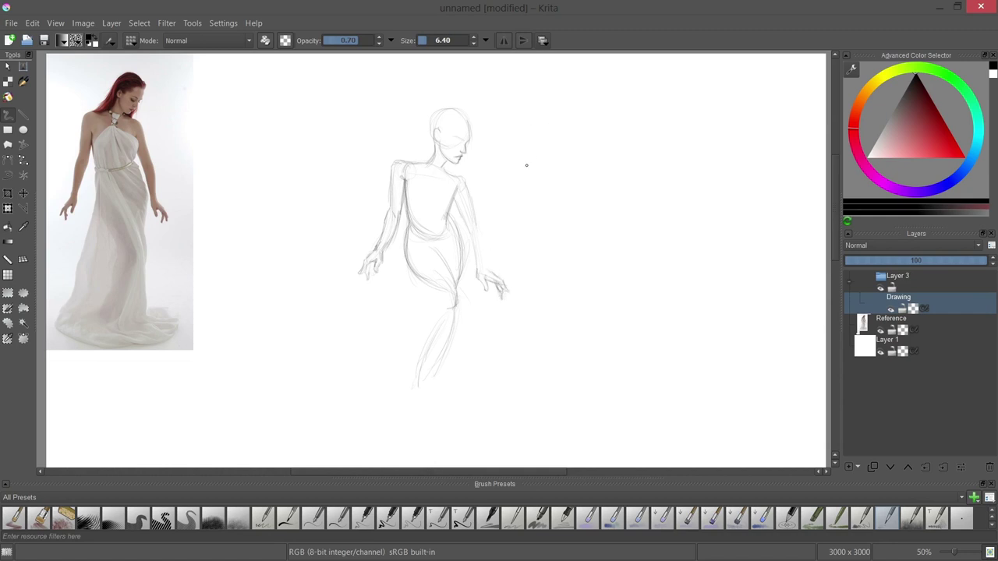
pyautogui.moveTo(480, 232); pyautogui.dragTo(486, 271)
pyautogui.moveTo(455, 185); pyautogui.dragTo(470, 235)
pyautogui.moveTo(474, 211); pyautogui.dragTo(477, 270)
pyautogui.moveTo(441, 222); pyautogui.dragTo(462, 265)
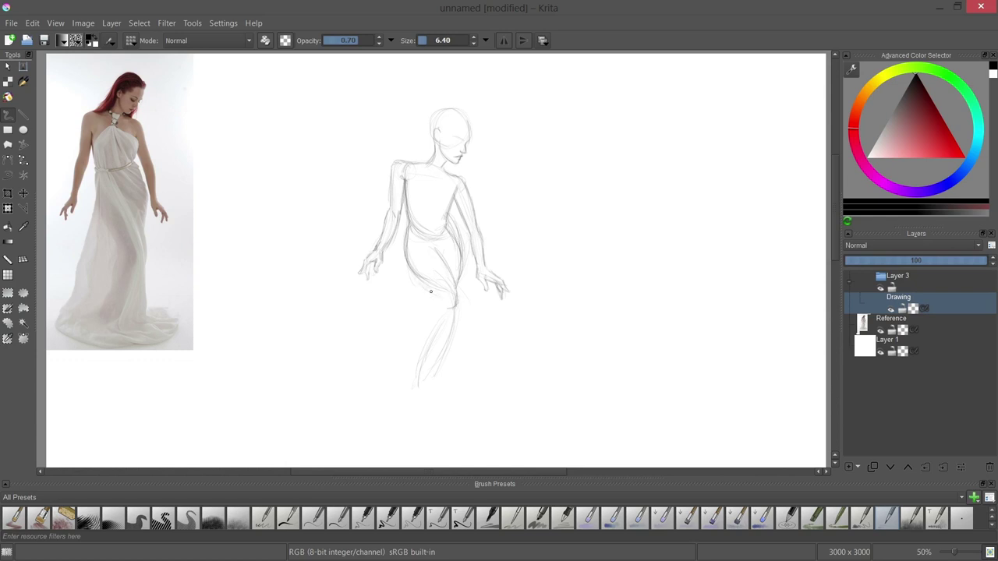
pyautogui.moveTo(437, 303)
pyautogui.mouseDown()
pyautogui.moveTo(419, 337)
pyautogui.moveTo(440, 322)
pyautogui.moveTo(423, 369)
pyautogui.mouseUp()
pyautogui.moveTo(444, 264)
pyautogui.mouseDown()
pyautogui.moveTo(441, 315)
pyautogui.moveTo(419, 298)
pyautogui.mouseUp()
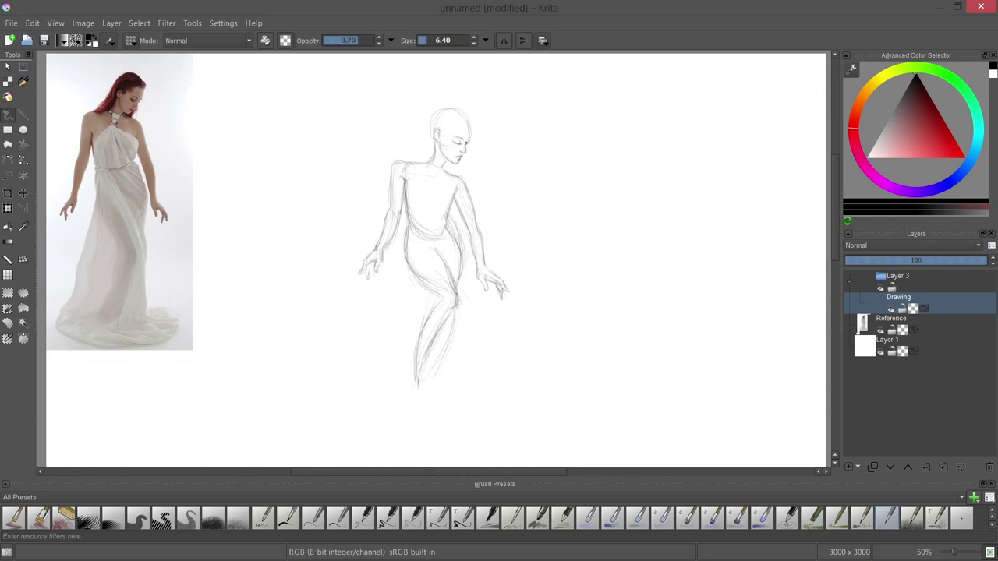
# Draw the eye details and the long swept-back hair, and indicate the chest contours
pyautogui.moveTo(469, 125); pyautogui.dragTo(470, 137)
pyautogui.moveTo(441, 133); pyautogui.dragTo(466, 184)
pyautogui.moveTo(402, 163); pyautogui.dragTo(393, 167)
pyautogui.moveTo(465, 110)
pyautogui.mouseDown()
pyautogui.moveTo(442, 102)
pyautogui.moveTo(404, 161)
pyautogui.mouseUp()
pyautogui.moveTo(421, 125); pyautogui.dragTo(402, 166)
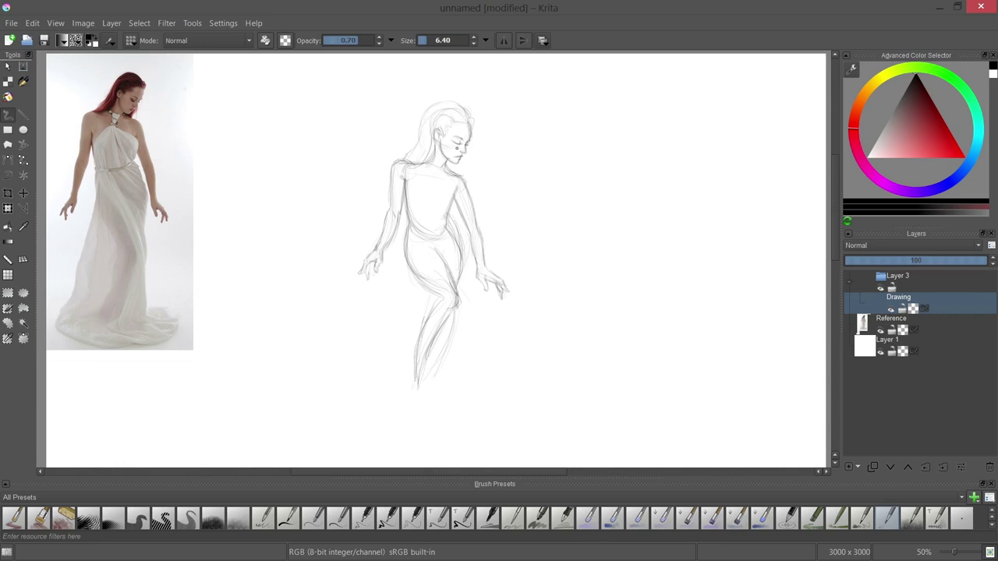
pyautogui.moveTo(412, 166); pyautogui.dragTo(396, 161)
pyautogui.moveTo(437, 204); pyautogui.dragTo(452, 194)
# Erase the overlapping lines where the hair meets the left shoulder, using erase mode at opacity 1.00 and size 22.95
pyautogui.press('x')
pyautogui.moveTo(390, 161); pyautogui.dragTo(411, 164)
pyautogui.press('e')
pyautogui.click(373, 39)
pyautogui.press(']')
pyautogui.press(']')
pyautogui.press(']')
pyautogui.press(']')
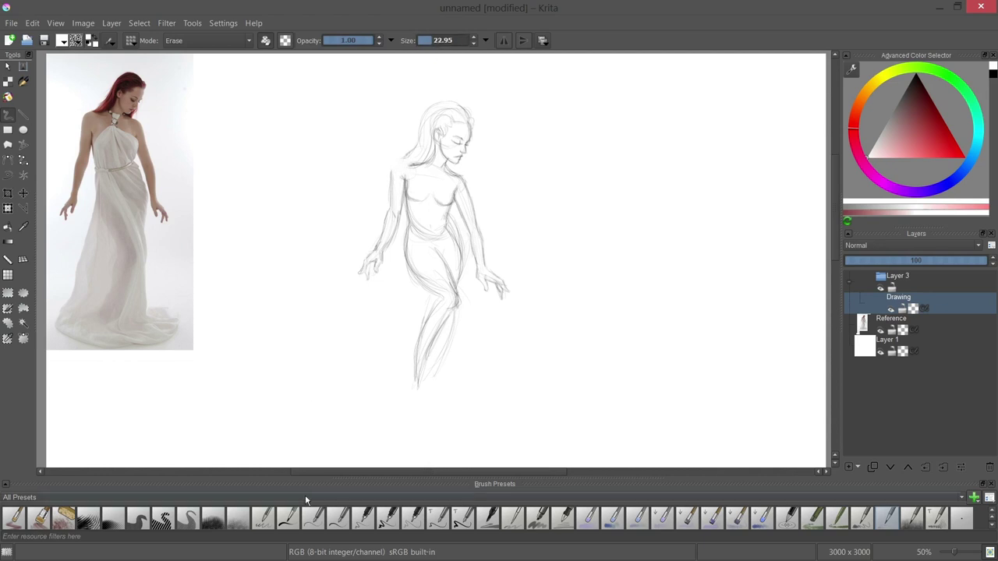
pyautogui.click(247, 42)
pyautogui.click(266, 42)
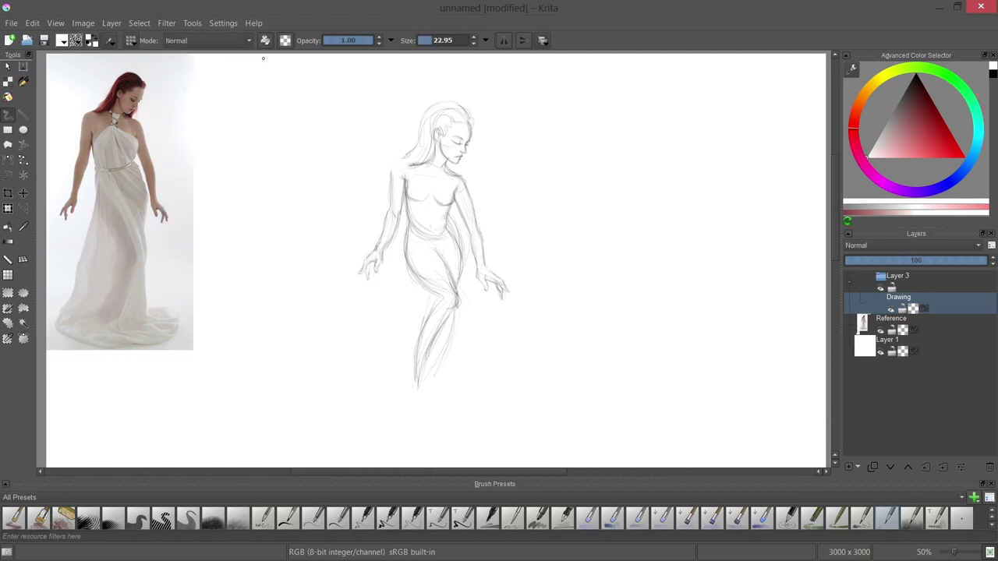
# Return to the fine pencil preset in black and redraw the left shoulder and arm lines
pyautogui.press('x')
pyautogui.click(863, 518)
pyautogui.moveTo(575, 210); pyautogui.dragTo(607, 238)
pyautogui.hotkey('ctrl', 'z')
pyautogui.click(937, 519)
pyautogui.click(887, 519)
pyautogui.hotkey('ctrl', 'z')
pyautogui.moveTo(399, 157)
pyautogui.mouseDown()
pyautogui.moveTo(413, 150)
pyautogui.moveTo(429, 159)
pyautogui.moveTo(392, 182)
pyautogui.moveTo(387, 251)
pyautogui.mouseUp()
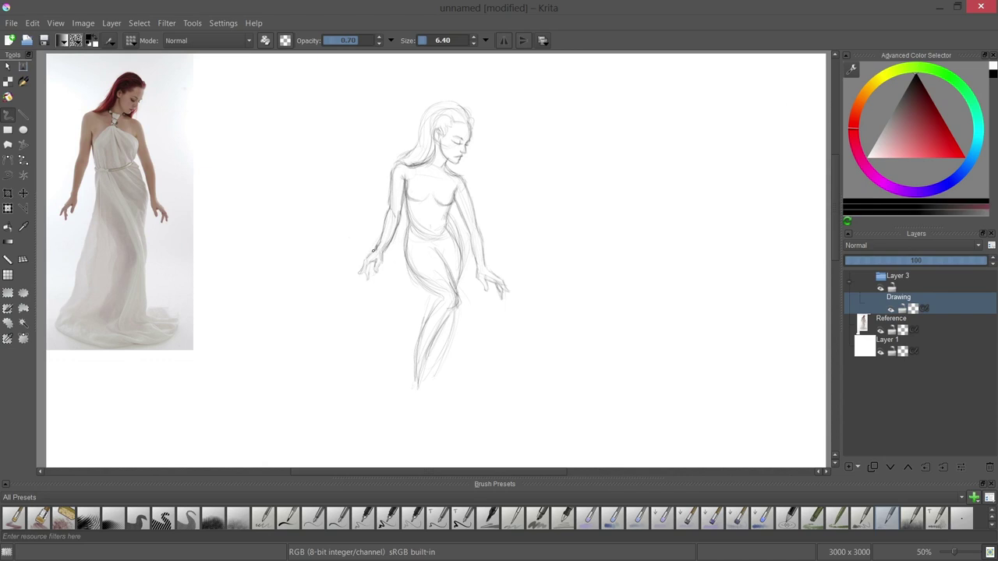
# Refine the fingers of the left hand with darker black pencil lines
pyautogui.moveTo(362, 271)
pyautogui.mouseDown()
pyautogui.moveTo(367, 276)
pyautogui.moveTo(380, 238)
pyautogui.moveTo(363, 264)
pyautogui.mouseUp()
pyautogui.press('x')
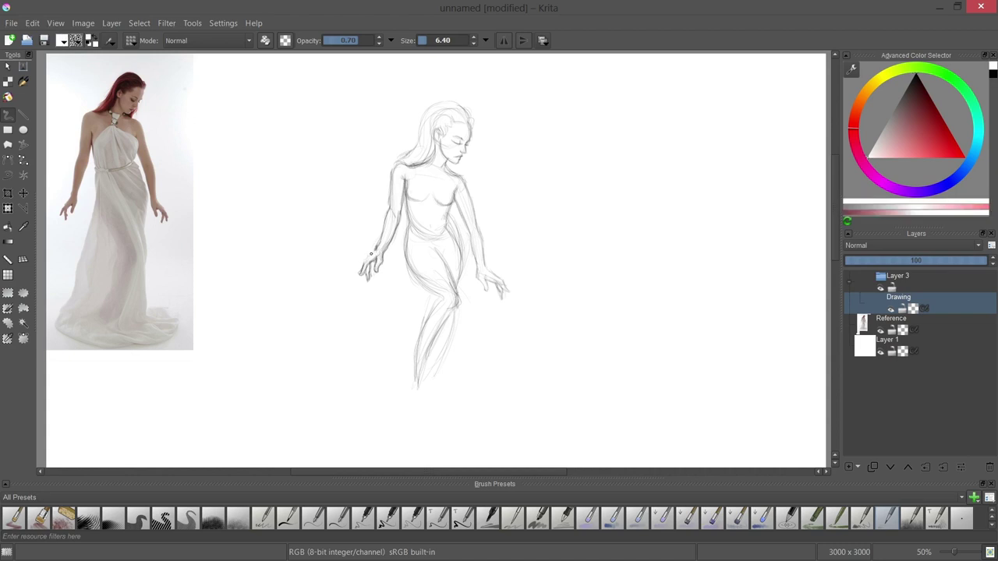
pyautogui.press('x')
pyautogui.press('x')
pyautogui.press('o')
pyautogui.press('o')
pyautogui.press('o')
pyautogui.click(890, 518)
pyautogui.moveTo(916, 78); pyautogui.dragTo(910, 40)
pyautogui.moveTo(369, 264); pyautogui.dragTo(361, 271)
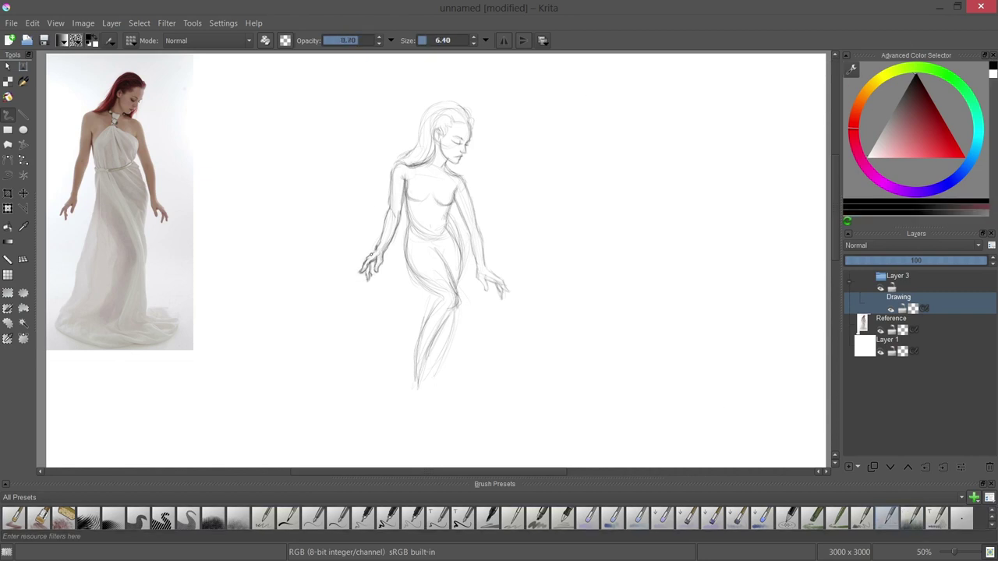
# Raise the pencil's opacity and darken the outlines of the right hand and forearm
pyautogui.press('o')
pyautogui.press('o')
pyautogui.press('o')
pyautogui.press('o')
pyautogui.press('o')
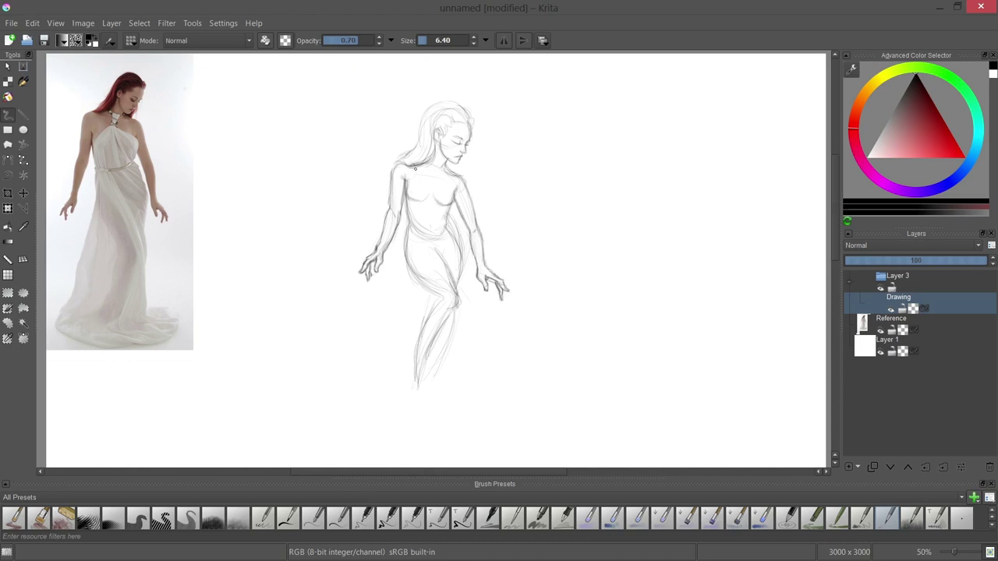
# Select the right hand with a rectangular selection and scale it down slightly
pyautogui.click(8, 294)
pyautogui.moveTo(349, 285); pyautogui.dragTo(387, 253)
pyautogui.moveTo(473, 306); pyautogui.dragTo(516, 268)
pyautogui.click(8, 208)
pyautogui.moveTo(516, 306); pyautogui.dragTo(512, 302)
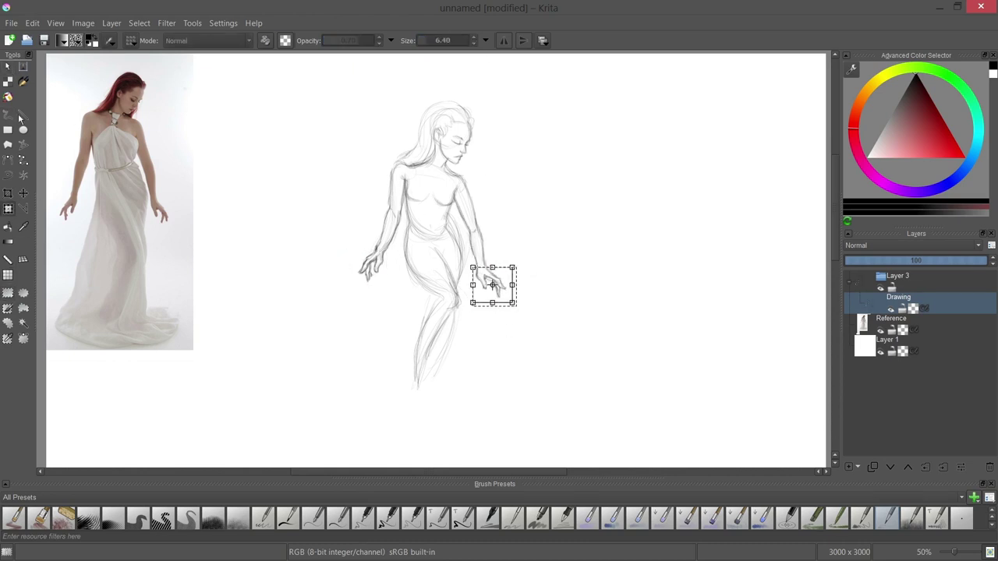
pyautogui.click(24, 194)
pyautogui.click(8, 193)
pyautogui.click(8, 276)
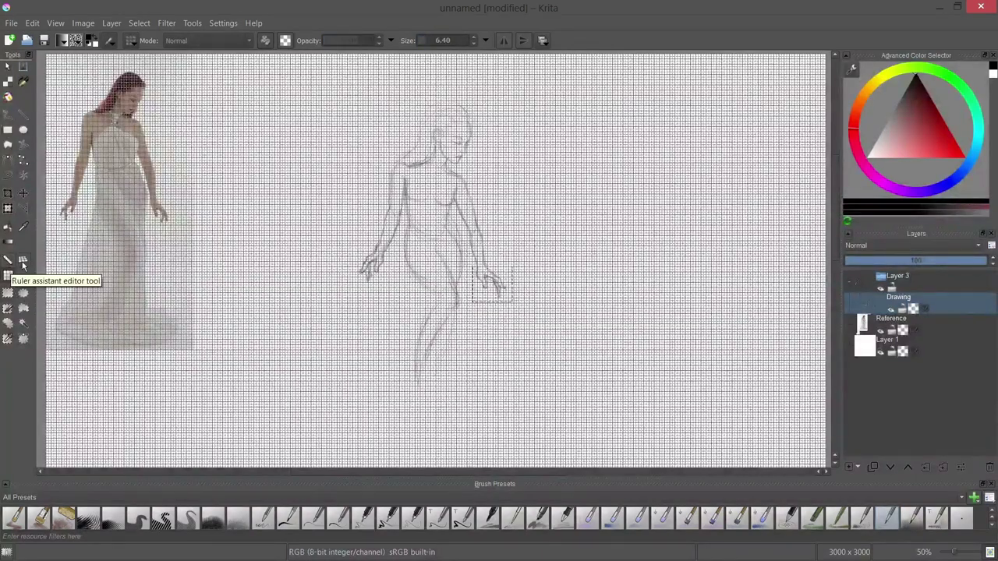
pyautogui.click(223, 23)
pyautogui.moveTo(58, 25)
pyautogui.click(79, 167)
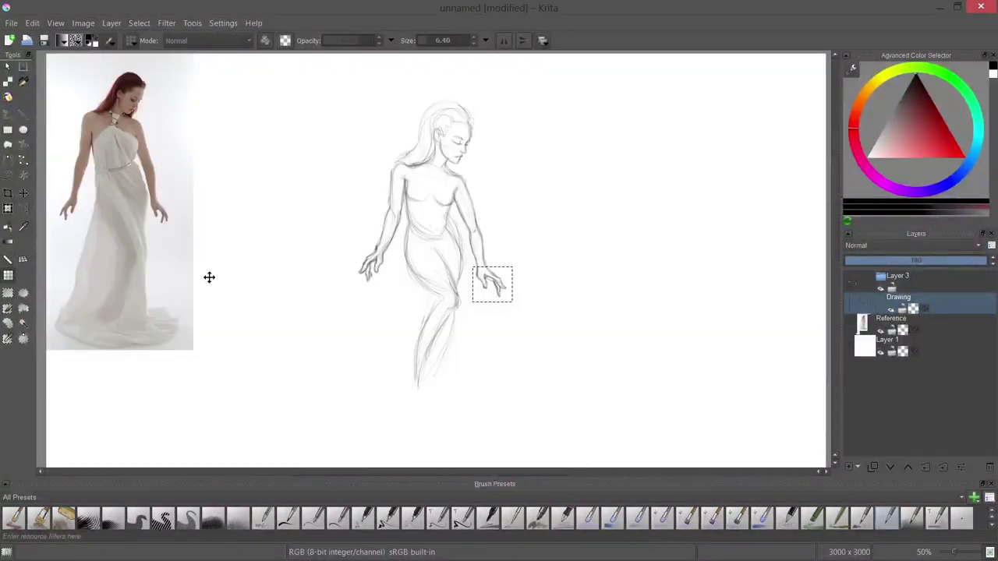
# Select the left hand with a rectangular selection, scale it down slightly and clear the selection
pyautogui.click(8, 293)
pyautogui.moveTo(352, 286); pyautogui.dragTo(386, 252)
pyautogui.click(7, 208)
pyautogui.moveTo(353, 286); pyautogui.dragTo(354, 284)
pyautogui.click(8, 67)
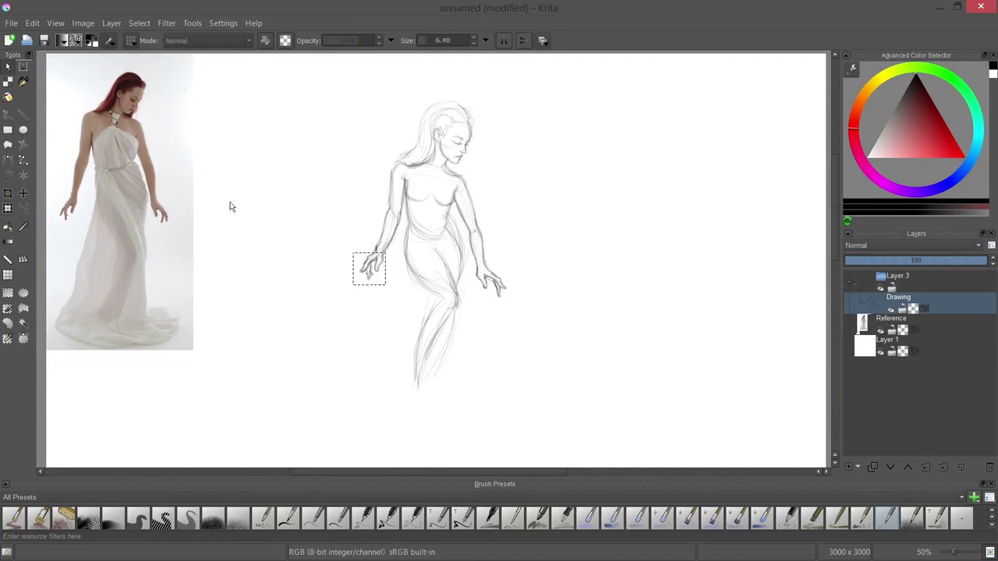
pyautogui.hotkey('ctrl', 'shift', 'a')
# Add a paint layer above Drawing and sketch the dress's halter bodice and waistband on it
pyautogui.click(855, 467)
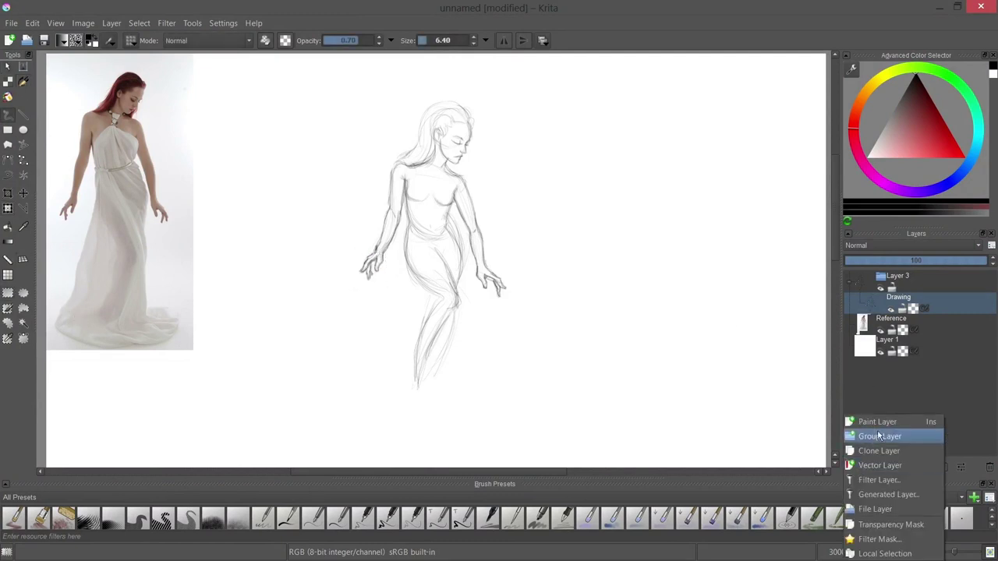
pyautogui.click(877, 422)
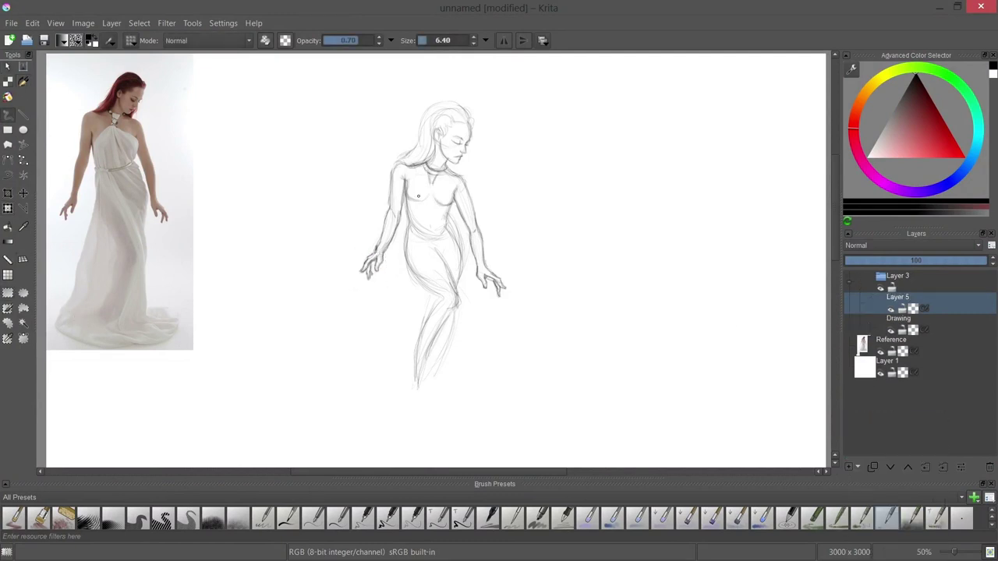
pyautogui.moveTo(407, 179)
pyautogui.mouseDown()
pyautogui.moveTo(427, 199)
pyautogui.moveTo(452, 200)
pyautogui.moveTo(449, 229)
pyautogui.mouseUp()
pyautogui.moveTo(434, 181)
pyautogui.mouseDown()
pyautogui.moveTo(433, 209)
pyautogui.moveTo(447, 224)
pyautogui.mouseUp()
# Sketch the long skirt's side outlines, inner folds and wide curved hem around the feet
pyautogui.moveTo(412, 206)
pyautogui.mouseDown()
pyautogui.moveTo(431, 223)
pyautogui.moveTo(407, 208)
pyautogui.moveTo(412, 224)
pyautogui.moveTo(436, 208)
pyautogui.moveTo(419, 180)
pyautogui.moveTo(400, 273)
pyautogui.moveTo(410, 240)
pyautogui.moveTo(406, 312)
pyautogui.moveTo(393, 354)
pyautogui.mouseUp()
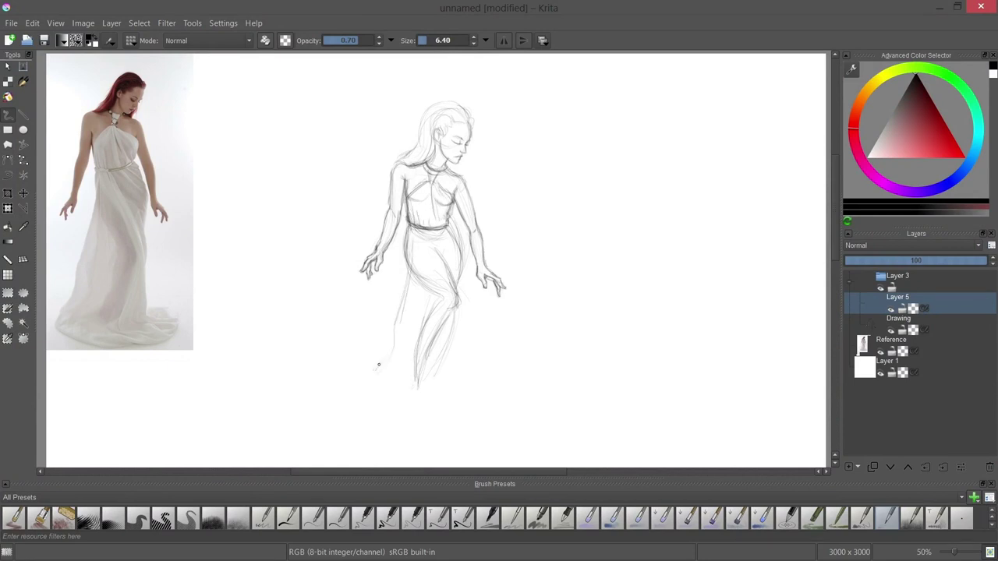
pyautogui.moveTo(449, 243)
pyautogui.mouseDown()
pyautogui.moveTo(465, 318)
pyautogui.moveTo(449, 399)
pyautogui.mouseUp()
pyautogui.moveTo(446, 228)
pyautogui.mouseDown()
pyautogui.moveTo(463, 251)
pyautogui.moveTo(471, 322)
pyautogui.mouseUp()
pyautogui.moveTo(463, 407); pyautogui.dragTo(504, 371)
pyautogui.moveTo(363, 352); pyautogui.dragTo(393, 388)
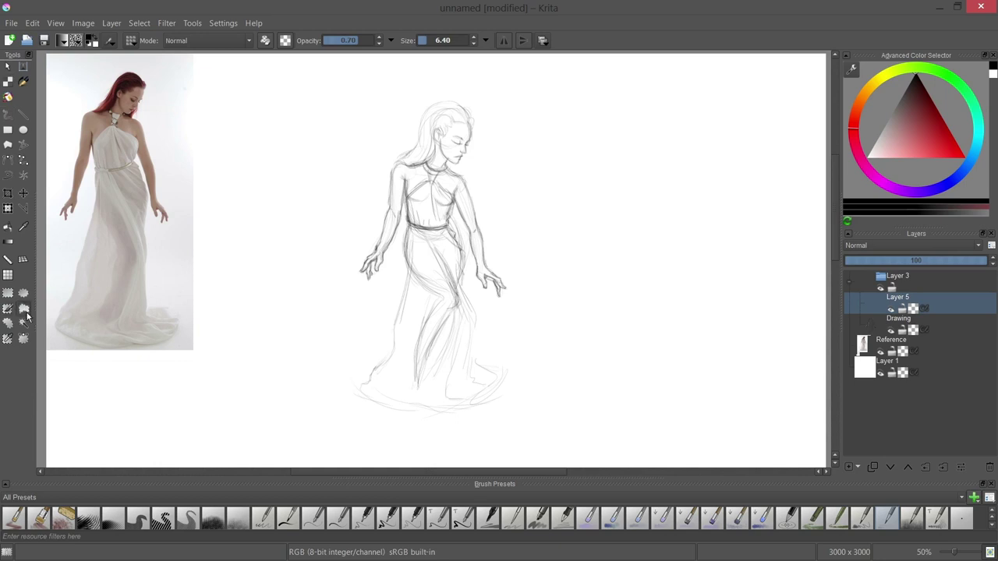
# Select the lower part of the skirt with a freehand outline and move it downward to lengthen the dress
pyautogui.click(25, 312)
pyautogui.moveTo(343, 418)
pyautogui.mouseDown()
pyautogui.moveTo(361, 423)
pyautogui.moveTo(306, 407)
pyautogui.mouseUp()
pyautogui.click(23, 194)
pyautogui.moveTo(445, 388); pyautogui.dragTo(445, 409)
pyautogui.click(8, 116)
pyautogui.hotkey('ctrl', 'shift', 'a')
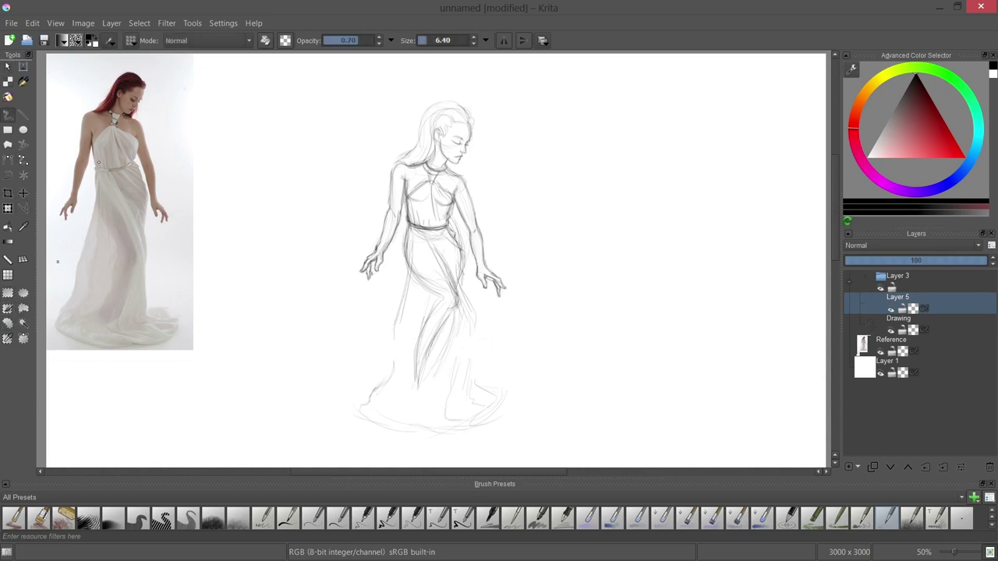
# Redraw both side outlines of the skirt to bridge the gap above the moved hem
pyautogui.click(8, 293)
pyautogui.click(67, 262)
pyautogui.click(7, 115)
pyautogui.moveTo(395, 321); pyautogui.dragTo(393, 372)
pyautogui.moveTo(474, 324)
pyautogui.mouseDown()
pyautogui.moveTo(470, 378)
pyautogui.moveTo(472, 367)
pyautogui.mouseUp()
# Cover the body lines under the dress with white on a new layer below Layer 5, and lower that layer's opacity
pyautogui.click(936, 327)
pyautogui.press('Insert')
pyautogui.press('x')
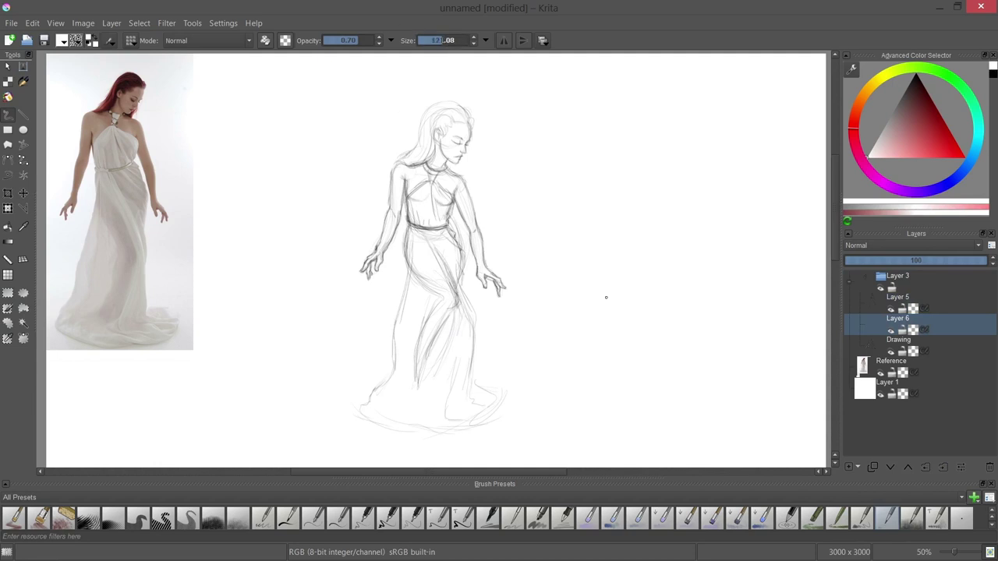
pyautogui.moveTo(359, 42); pyautogui.dragTo(375, 42)
pyautogui.click(435, 40)
pyautogui.moveTo(410, 198); pyautogui.dragTo(451, 203)
pyautogui.moveTo(407, 241); pyautogui.dragTo(412, 272)
pyautogui.moveTo(437, 248); pyautogui.dragTo(455, 299)
pyautogui.moveTo(446, 304)
pyautogui.mouseDown()
pyautogui.moveTo(417, 372)
pyautogui.moveTo(421, 273)
pyautogui.moveTo(451, 190)
pyautogui.mouseUp()
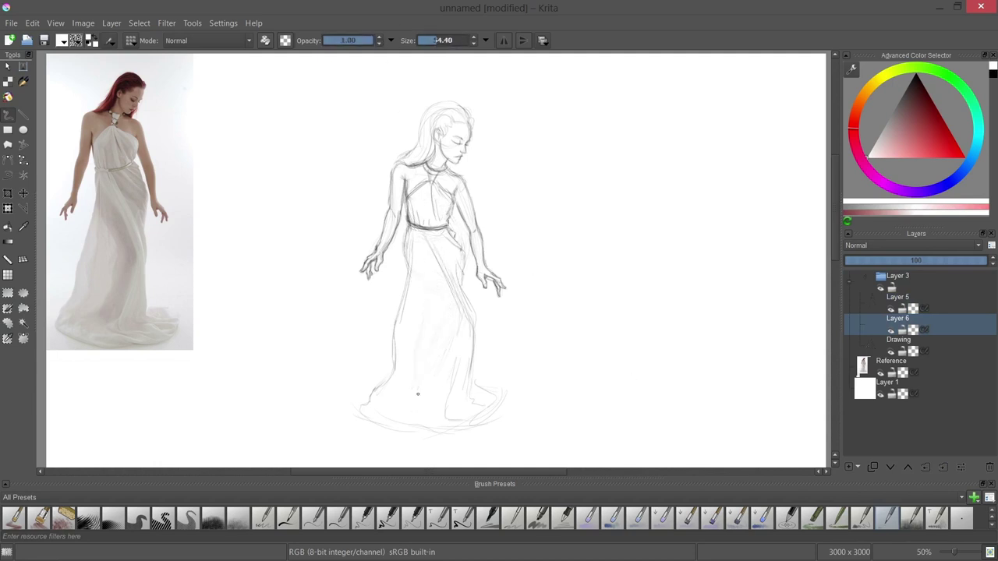
pyautogui.moveTo(967, 260)
pyautogui.mouseDown()
pyautogui.moveTo(940, 259)
pyautogui.moveTo(959, 265)
pyautogui.mouseUp()
# Strengthen the skirt's left outline and add fold lines to the bodice and skirt on Layer 5 with the black pencil
pyautogui.click(945, 301)
pyautogui.press('x')
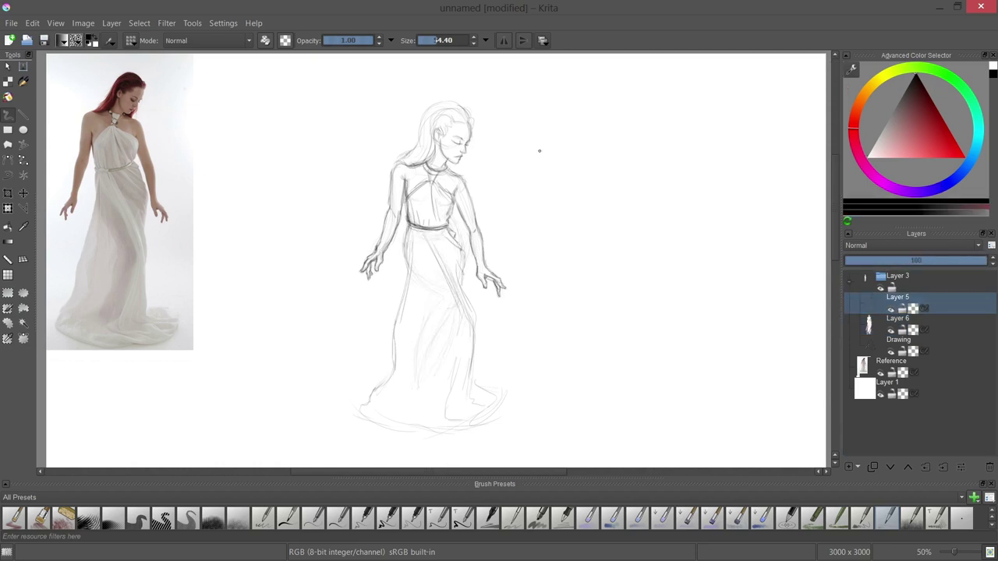
pyautogui.click(886, 519)
pyautogui.moveTo(408, 229)
pyautogui.mouseDown()
pyautogui.moveTo(393, 378)
pyautogui.moveTo(361, 412)
pyautogui.mouseUp()
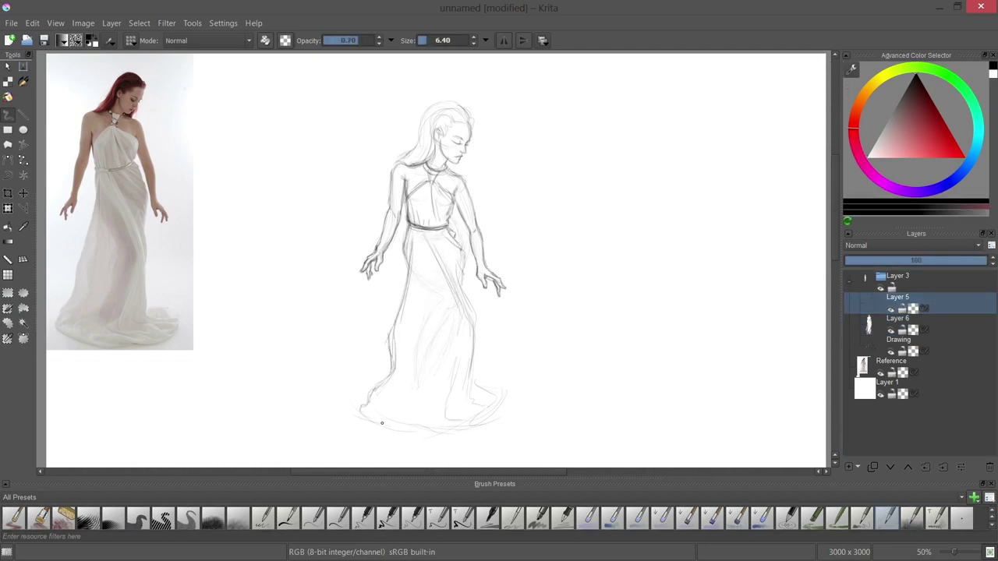
pyautogui.moveTo(417, 310); pyautogui.dragTo(405, 337)
pyautogui.moveTo(423, 231)
pyautogui.mouseDown()
pyautogui.moveTo(443, 266)
pyautogui.moveTo(405, 290)
pyautogui.mouseUp()
pyautogui.moveTo(421, 202); pyautogui.dragTo(418, 225)
pyautogui.moveTo(446, 264); pyautogui.dragTo(465, 323)
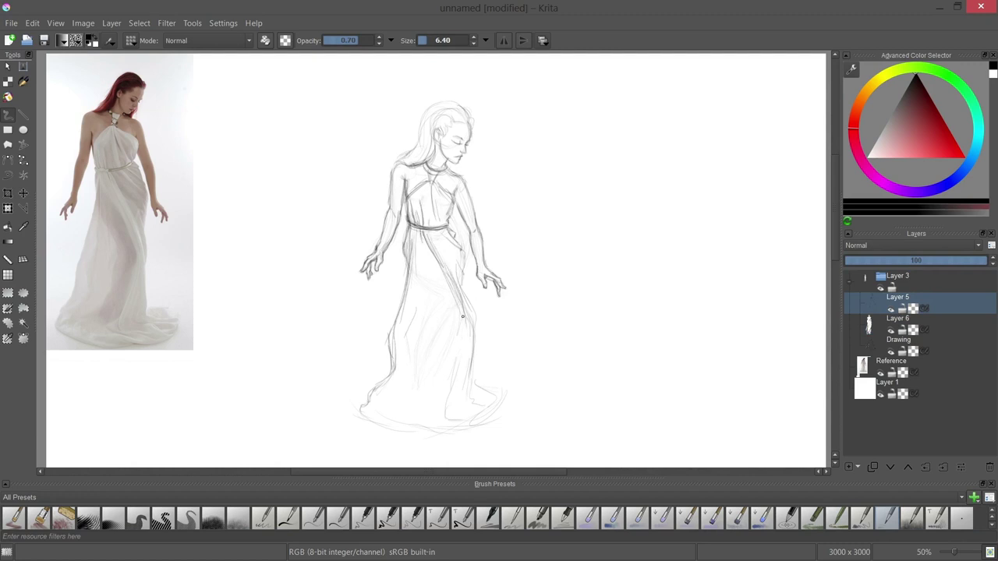
# Clean up the diagonal fold lines across the skirt's front with the brush in erase mode
pyautogui.press('e')
pyautogui.moveTo(440, 268); pyautogui.dragTo(463, 316)
pyautogui.moveTo(439, 254); pyautogui.dragTo(473, 318)
pyautogui.press('e')
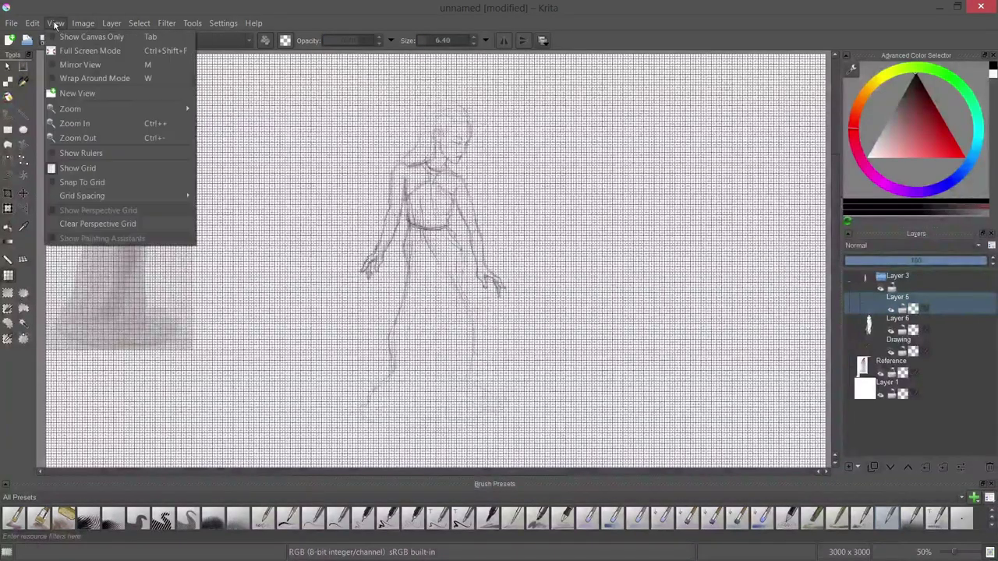
pyautogui.hotkey('ctrl', 'r')
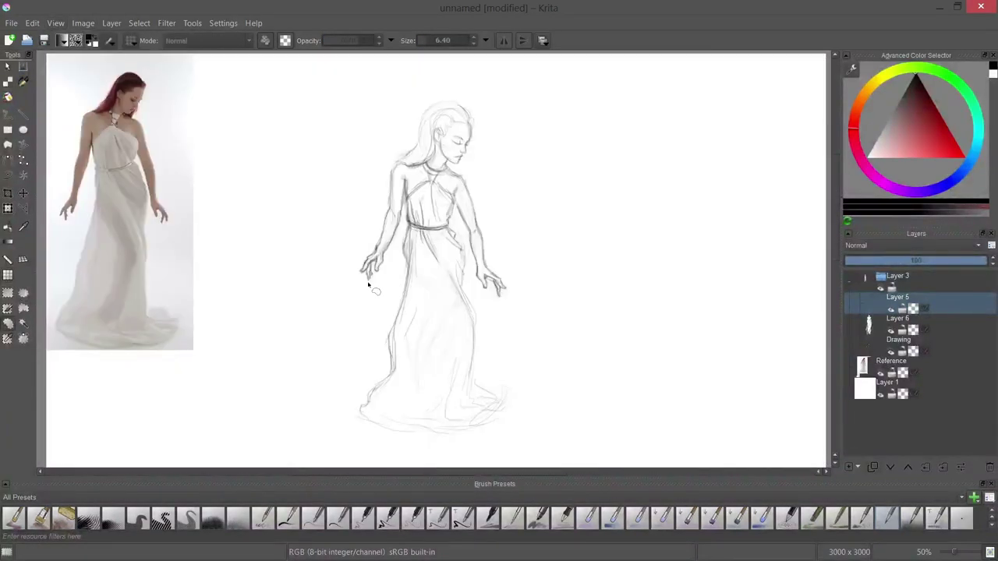
pyautogui.moveTo(364, 281); pyautogui.dragTo(363, 286)
pyautogui.hotkey('ctrl', 'r')
pyautogui.moveTo(350, 245)
pyautogui.mouseDown()
pyautogui.moveTo(386, 286)
pyautogui.moveTo(345, 290)
pyautogui.mouseUp()
pyautogui.hotkey('ctrl', 't')
# Select the left hand on the Drawing layer, scale it down and move it into line with the wrist
pyautogui.click(898, 340)
pyautogui.hotkey('ctrl', 'r')
pyautogui.moveTo(388, 245); pyautogui.dragTo(356, 286)
pyautogui.hotkey('ctrl', 't')
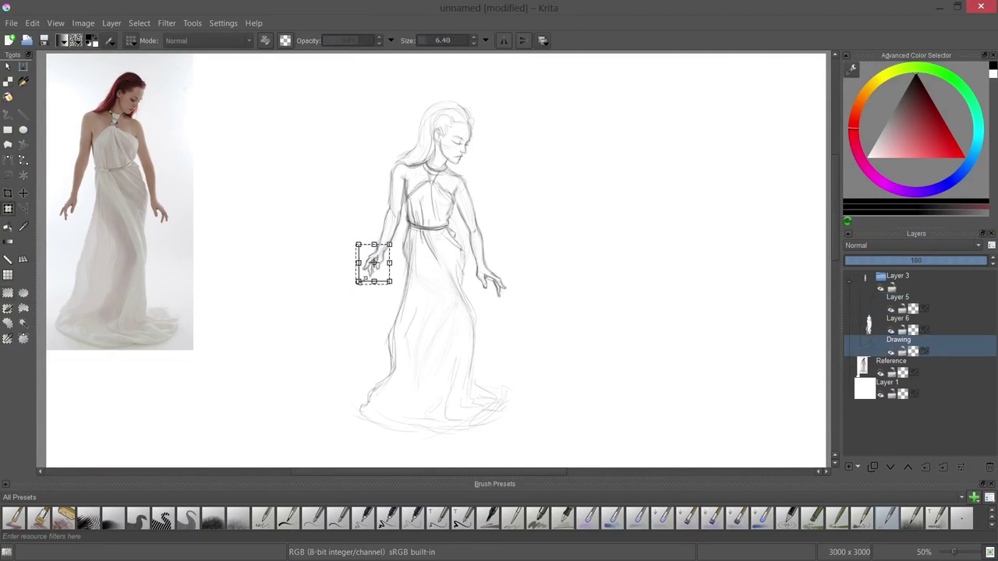
pyautogui.moveTo(309, 255); pyautogui.dragTo(307, 267)
pyautogui.press('t')
pyautogui.moveTo(388, 276); pyautogui.dragTo(386, 276)
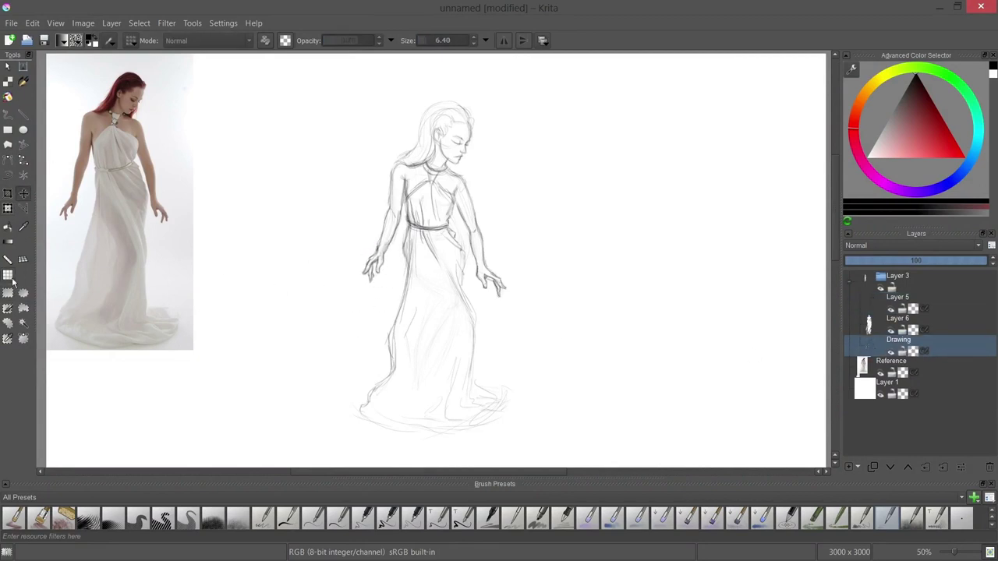
# Select the right hand, scale it down and move it to meet the forearm
pyautogui.click(7, 293)
pyautogui.moveTo(474, 267); pyautogui.dragTo(494, 290)
pyautogui.click(7, 209)
pyautogui.click(23, 195)
pyautogui.click(8, 293)
pyautogui.press('b')
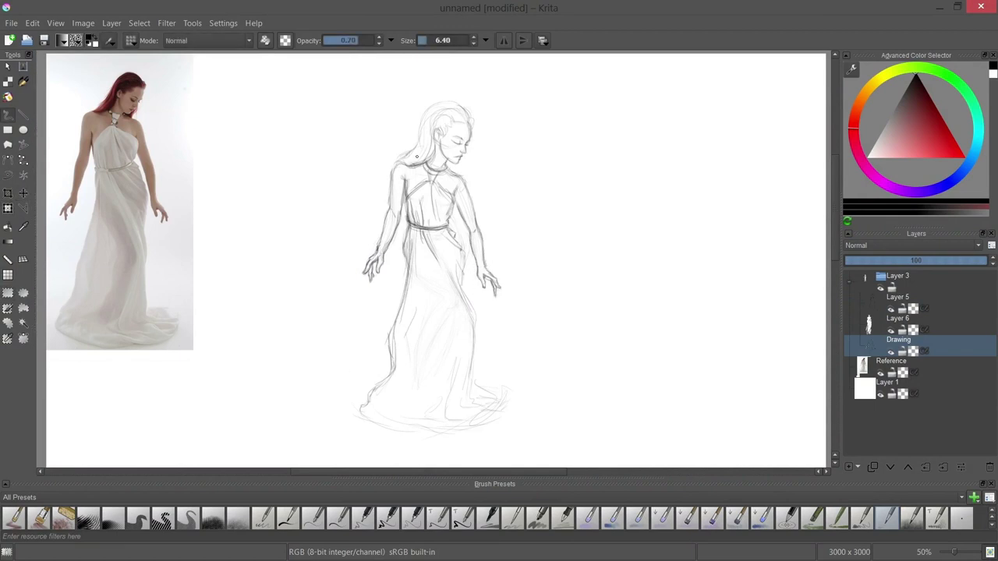
# Reinforce the hair's outline and strands around the head on the Drawing layer
pyautogui.press('e')
pyautogui.press('e')
pyautogui.press('e')
pyautogui.press('e')
pyautogui.moveTo(432, 117); pyautogui.dragTo(425, 144)
pyautogui.moveTo(432, 106)
pyautogui.mouseDown()
pyautogui.moveTo(396, 164)
pyautogui.moveTo(472, 124)
pyautogui.moveTo(441, 134)
pyautogui.mouseUp()
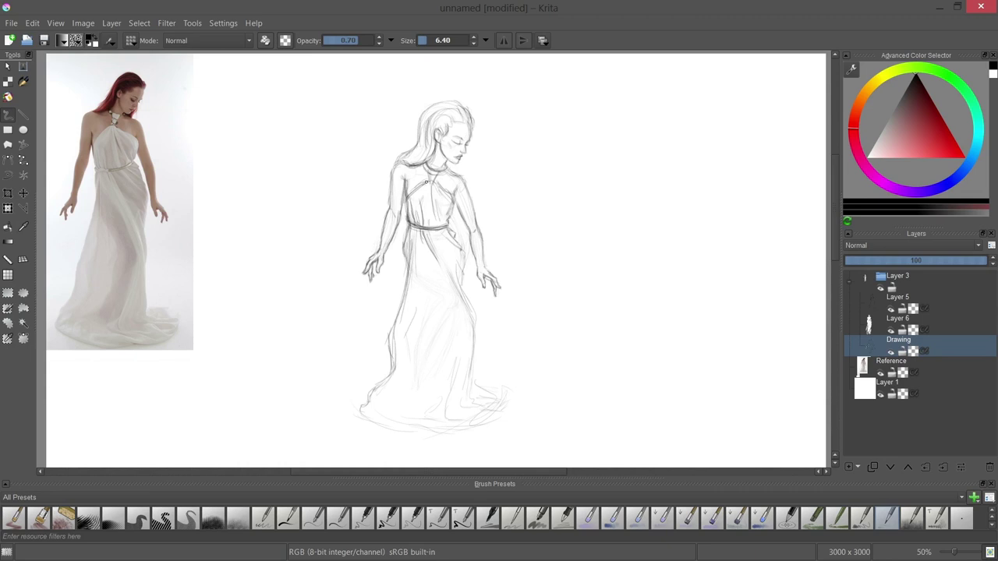
# Draw the dark necklace and its pendant at the neckline on Layer 5
pyautogui.click(898, 297)
pyautogui.moveTo(427, 174); pyautogui.dragTo(429, 181)
pyautogui.moveTo(428, 173); pyautogui.dragTo(431, 181)
pyautogui.moveTo(434, 187)
pyautogui.mouseDown()
pyautogui.moveTo(445, 200)
pyautogui.moveTo(426, 199)
pyautogui.mouseUp()
pyautogui.moveTo(435, 182)
pyautogui.mouseDown()
pyautogui.moveTo(444, 189)
pyautogui.moveTo(437, 174)
pyautogui.mouseUp()
pyautogui.moveTo(428, 173); pyautogui.dragTo(446, 169)
# Add a paint layer on top and shade the hair in dark grey with a brush size of 16.12
pyautogui.press('x')
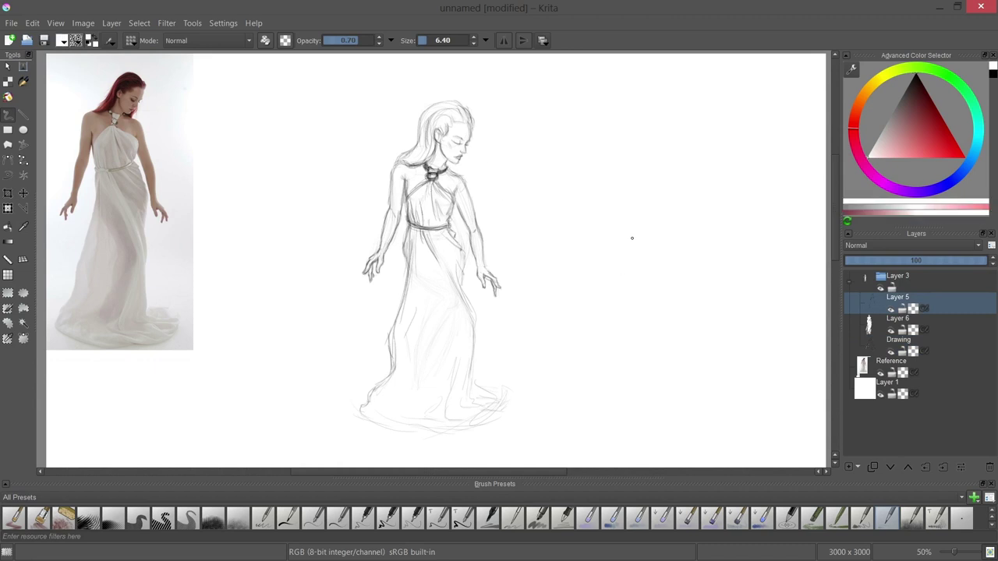
pyautogui.click(850, 468)
pyautogui.press('x')
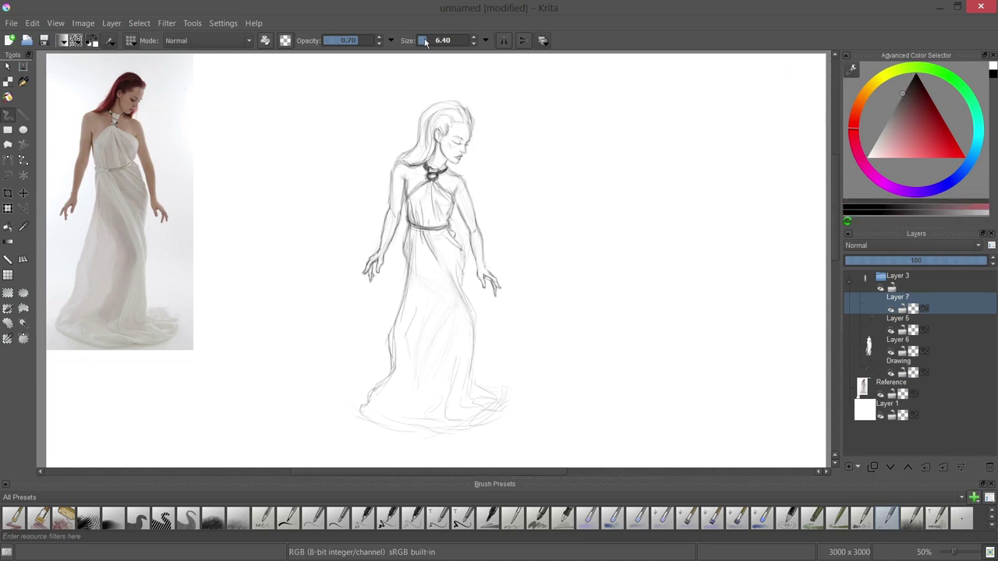
pyautogui.press('[')
pyautogui.moveTo(441, 120)
pyautogui.mouseDown()
pyautogui.moveTo(413, 156)
pyautogui.moveTo(425, 117)
pyautogui.moveTo(466, 117)
pyautogui.mouseUp()
pyautogui.moveTo(490, 201); pyautogui.dragTo(474, 202)
pyautogui.moveTo(446, 163); pyautogui.dragTo(455, 172)
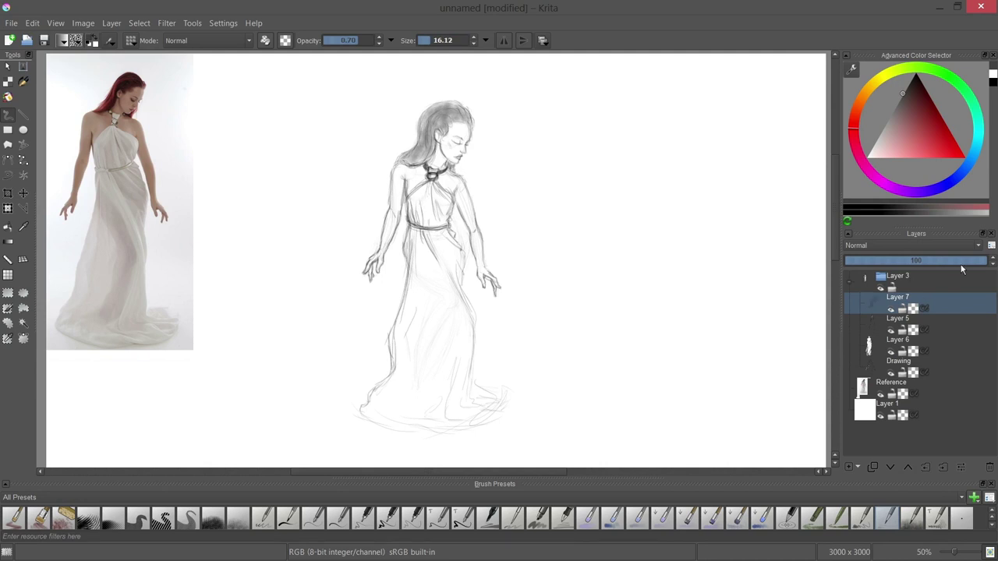
# Lower the hair shading layer's opacity and add a new paint layer above it
pyautogui.moveTo(960, 266); pyautogui.dragTo(906, 263)
pyautogui.press('Insert')
# Reinforce the hair strands and the locks beside the neck with fine black strokes at brush size 6.40
pyautogui.press('[')
pyautogui.press('[')
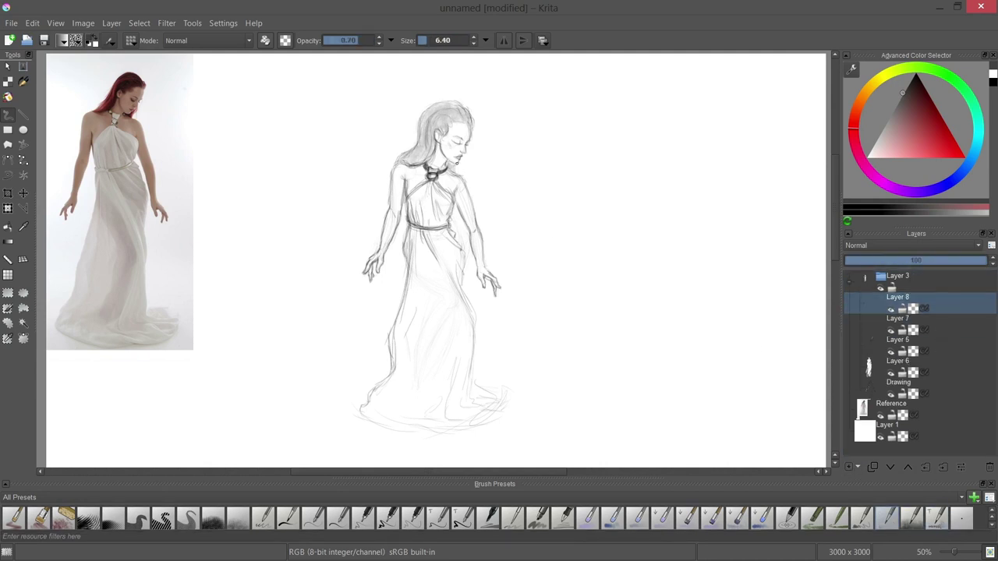
pyautogui.moveTo(464, 165); pyautogui.dragTo(463, 174)
pyautogui.click(927, 102)
pyautogui.click(916, 75)
pyautogui.moveTo(468, 114)
pyautogui.mouseDown()
pyautogui.moveTo(472, 127)
pyautogui.moveTo(449, 126)
pyautogui.moveTo(420, 160)
pyautogui.mouseUp()
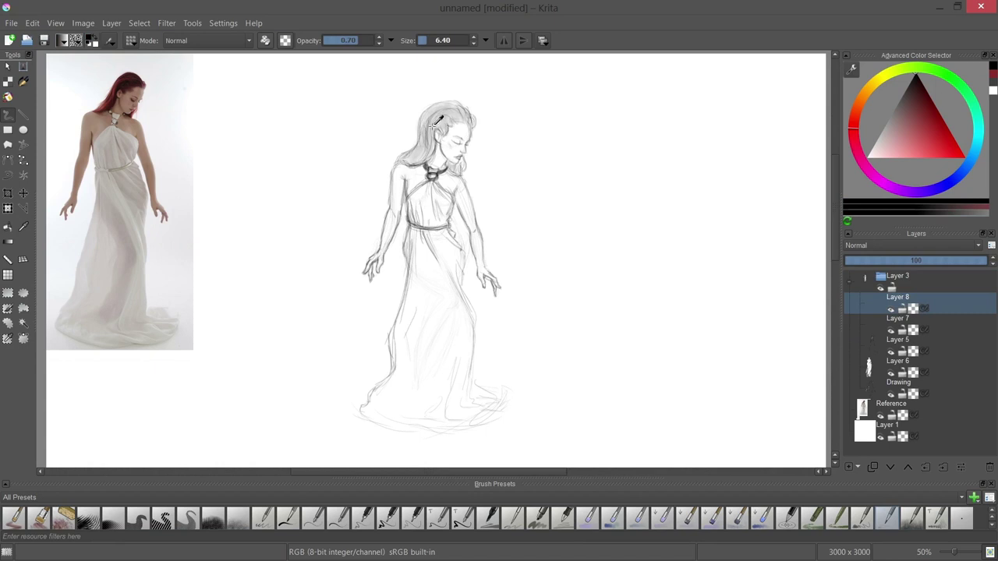
pyautogui.moveTo(427, 119); pyautogui.dragTo(423, 149)
pyautogui.moveTo(434, 112)
pyautogui.mouseDown()
pyautogui.moveTo(424, 153)
pyautogui.moveTo(393, 165)
pyautogui.mouseUp()
pyautogui.moveTo(451, 171); pyautogui.dragTo(468, 191)
# Soften the fold lines in the dress's skirt with white, using a much larger brush at opacity 1.00
pyautogui.click(265, 40)
pyautogui.click(372, 41)
pyautogui.press('e')
pyautogui.press('x')
pyautogui.click(443, 41)
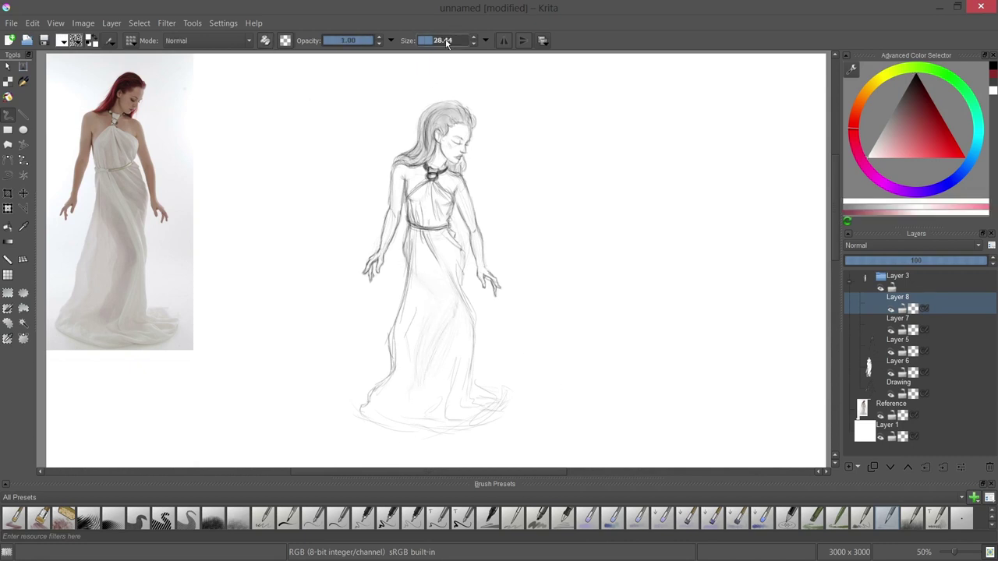
pyautogui.moveTo(457, 329); pyautogui.dragTo(426, 365)
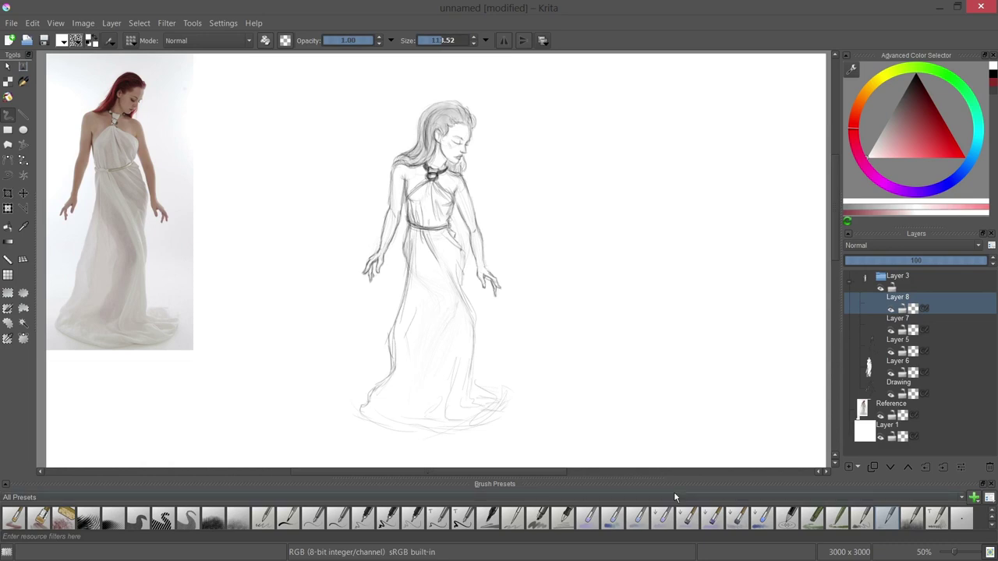
# Sign the drawing in black beside the dress's hem with brush size 6.40 and opacity 0.70
pyautogui.press('x')
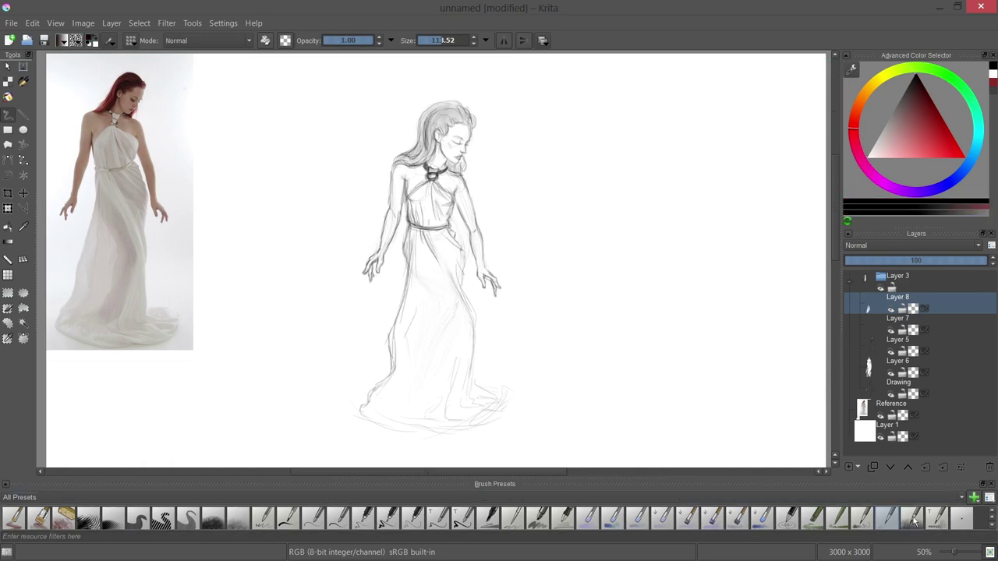
pyautogui.moveTo(562, 352); pyautogui.dragTo(557, 374)
pyautogui.press('Tab')
pyautogui.moveTo(619, 258); pyautogui.dragTo(614, 241)
pyautogui.press('Tab')
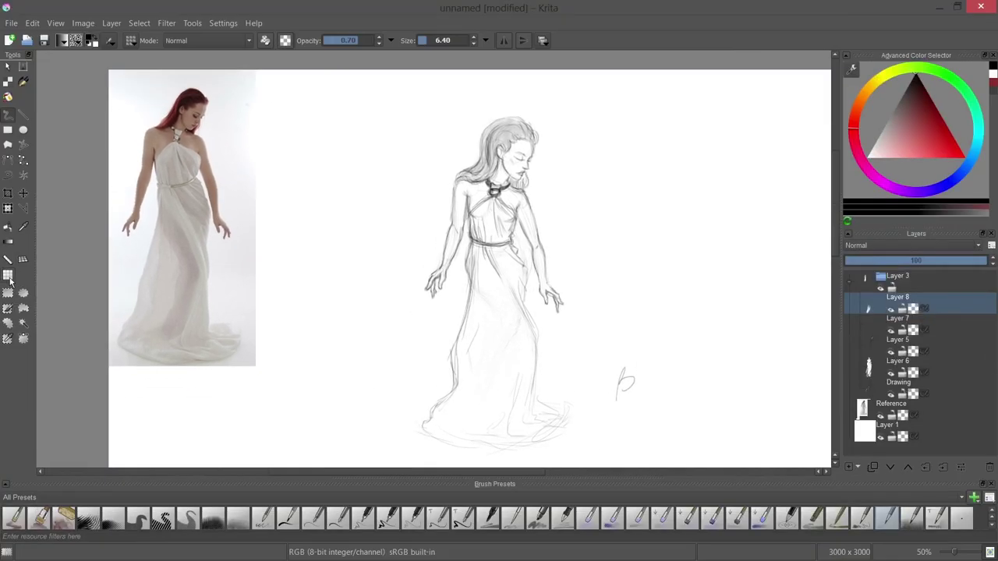
# Crop the image to about 994 x 1427 pixels around the sketched woman, cutting away the reference photo
pyautogui.moveTo(383, 86); pyautogui.dragTo(644, 459)
pyautogui.click(83, 22)
pyautogui.click(106, 76)
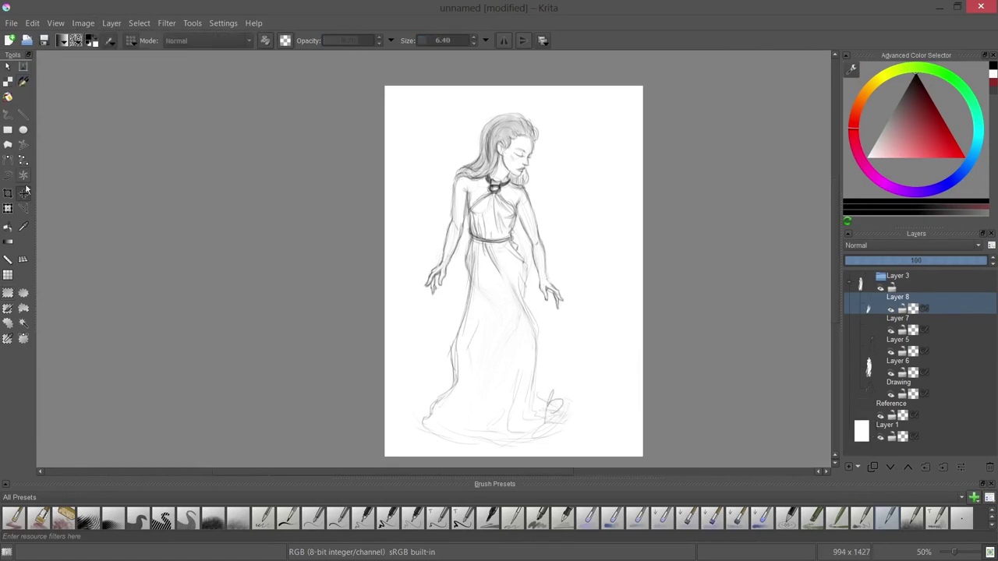
# Trim the empty margins on both sides of the woman, cropping the image to about 711 x 1427 pixels
pyautogui.moveTo(387, 84); pyautogui.dragTo(588, 457)
pyautogui.click(82, 22)
pyautogui.click(94, 75)
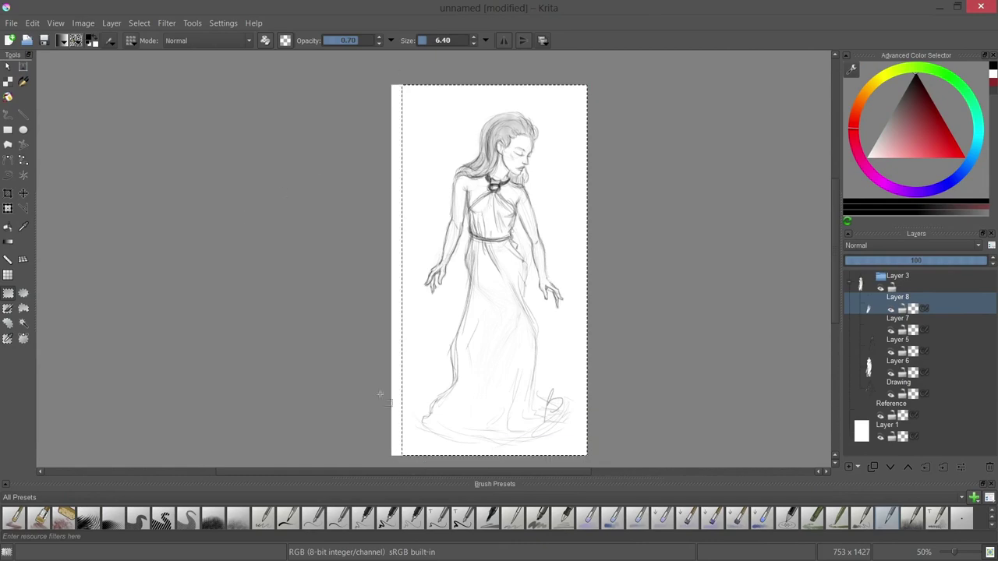
pyautogui.click(83, 23)
pyautogui.click(106, 76)
pyautogui.press('Tab')
pyautogui.press('Tab')
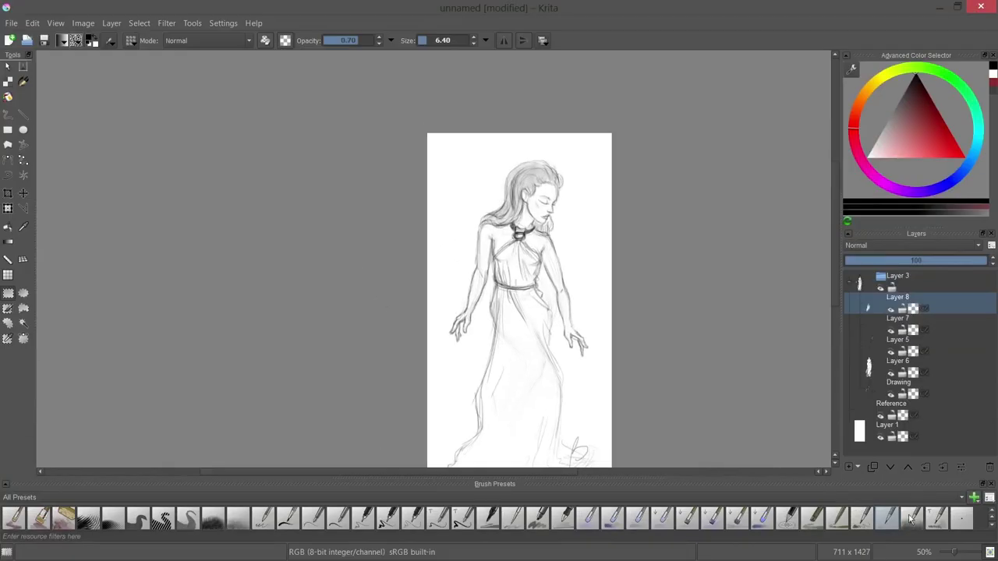